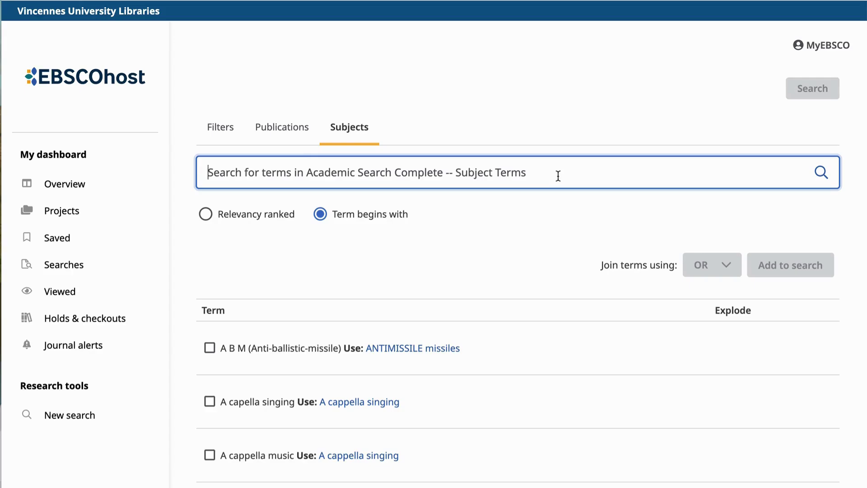
- Enter adolescents in the Subject Terms box, then scroll back to the empty search rows
type("adol")
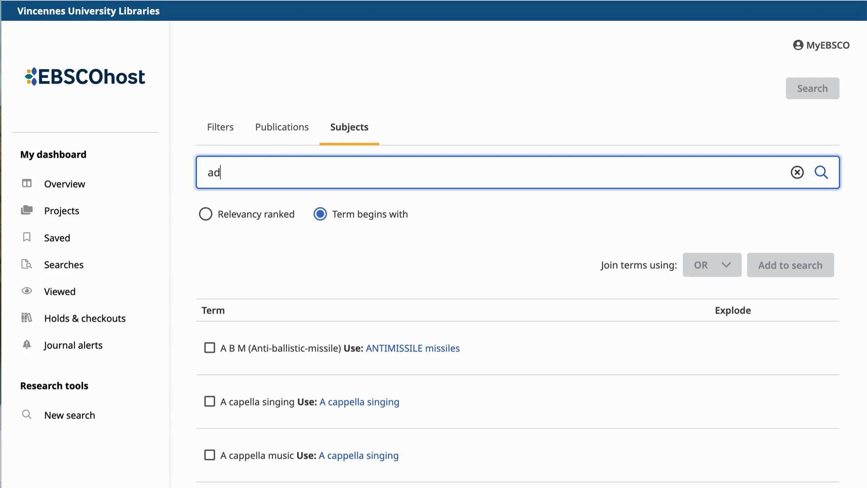
type("escents")
scroll(517, 271, "up", 5)
scroll(518, 271, "down", 6)
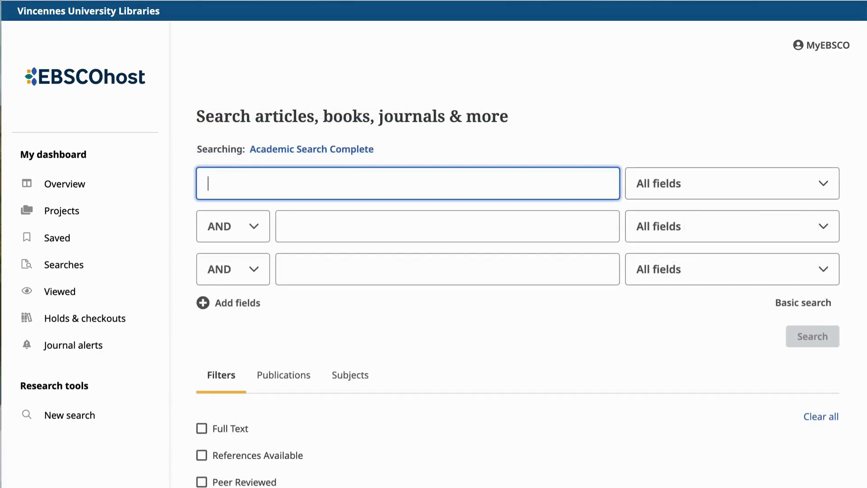
- Enter video games, aggressive behavior and teenagers in search rows 1-3, using autocomplete for the first two
type("vide")
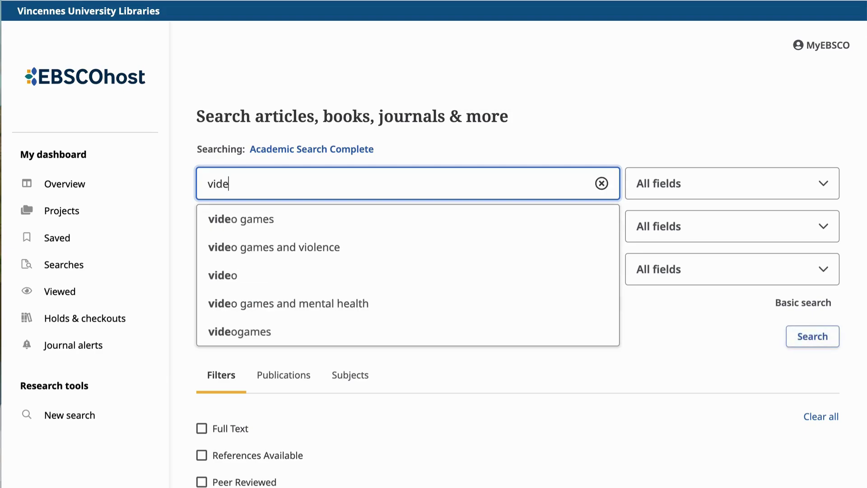
left_click(399, 221)
left_click(399, 225)
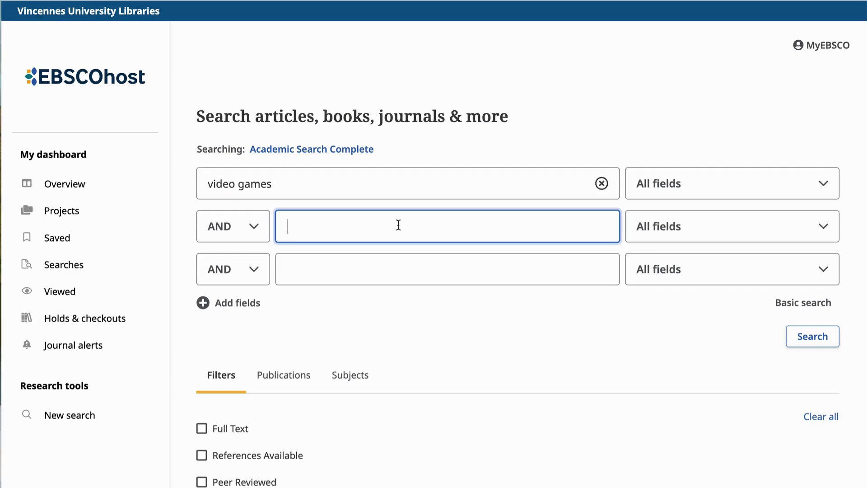
type("aggre")
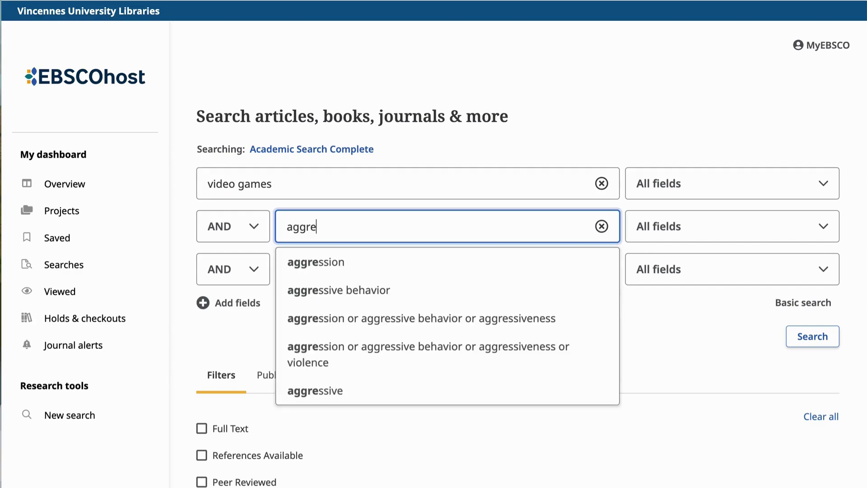
left_click(403, 290)
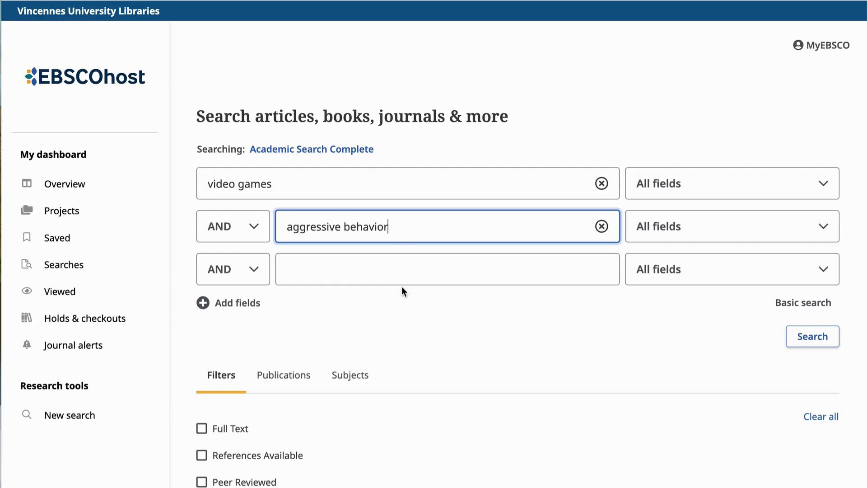
left_click(412, 272)
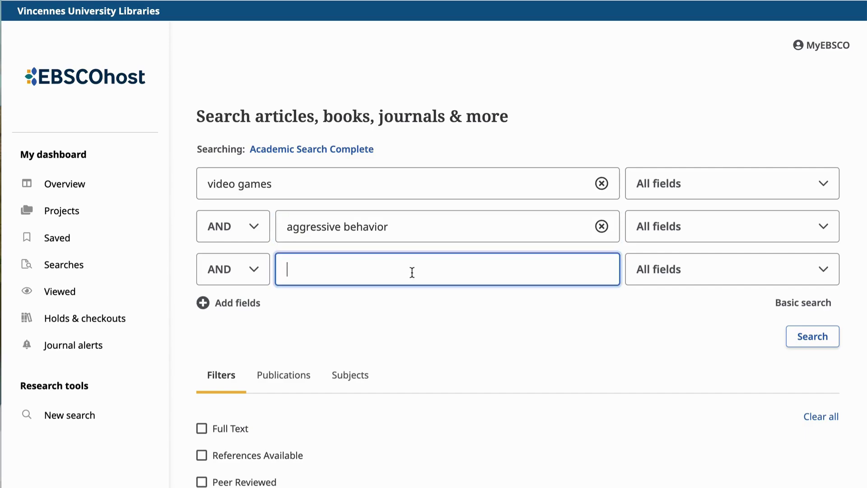
type("teenag")
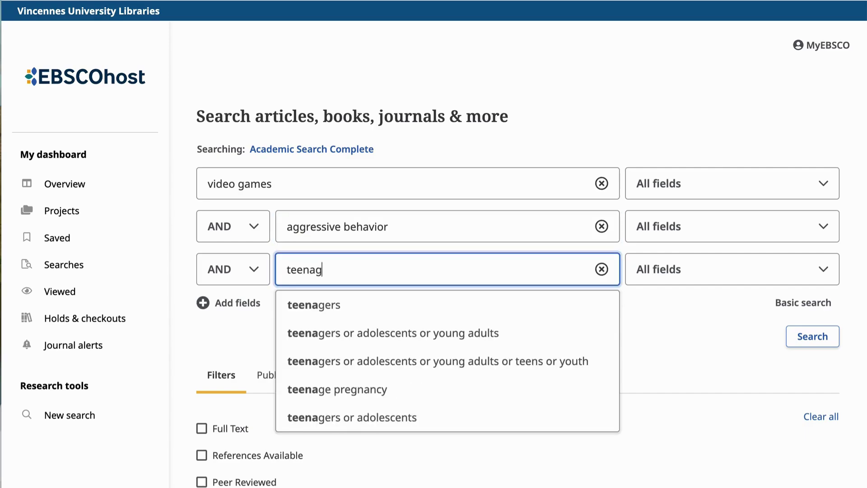
type("ers")
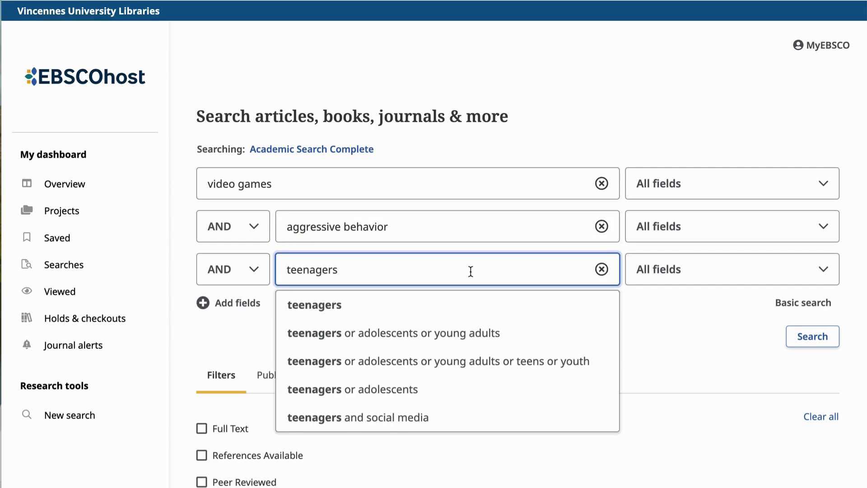
left_click(652, 314)
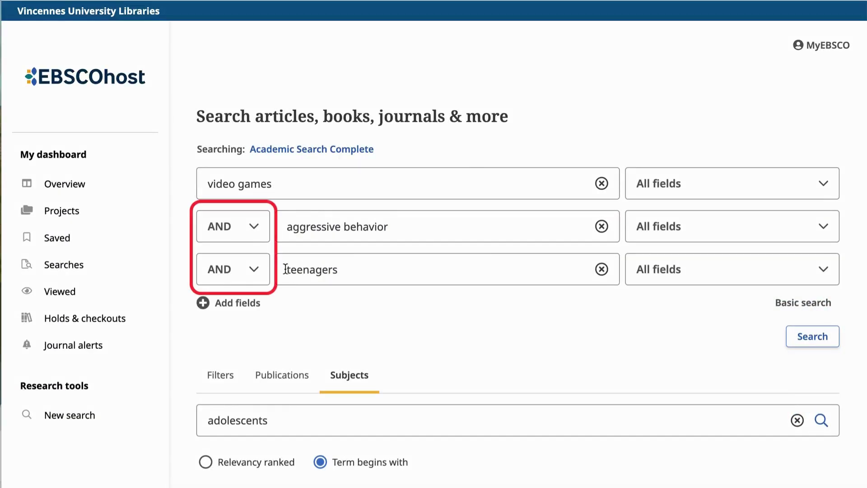
left_click(263, 235)
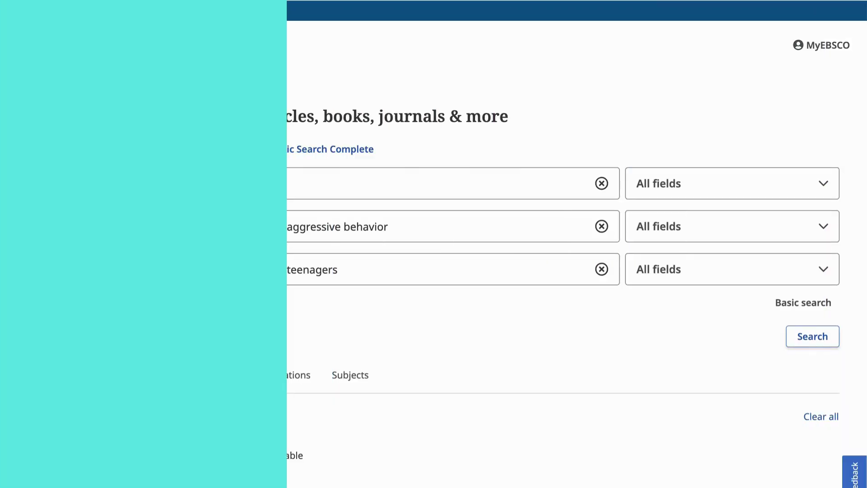
- Add a fourth search row joined by OR and type adolescents into it
left_click(235, 303)
left_click(236, 319)
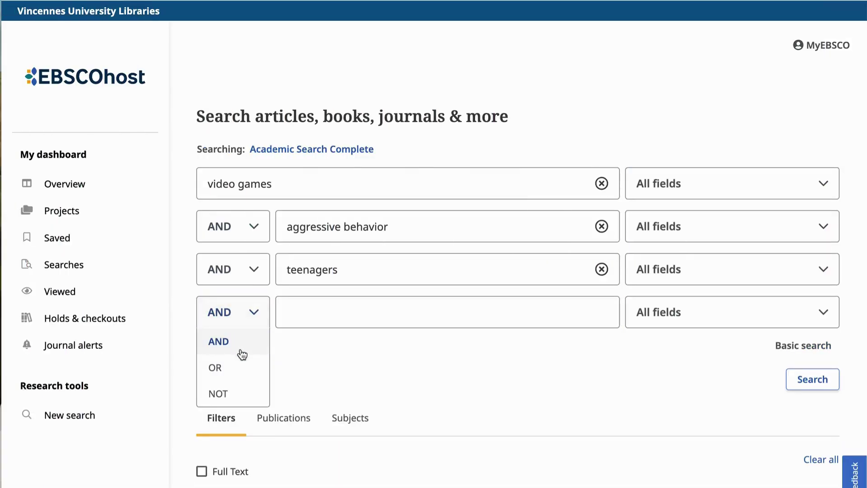
left_click(244, 373)
left_click(335, 311)
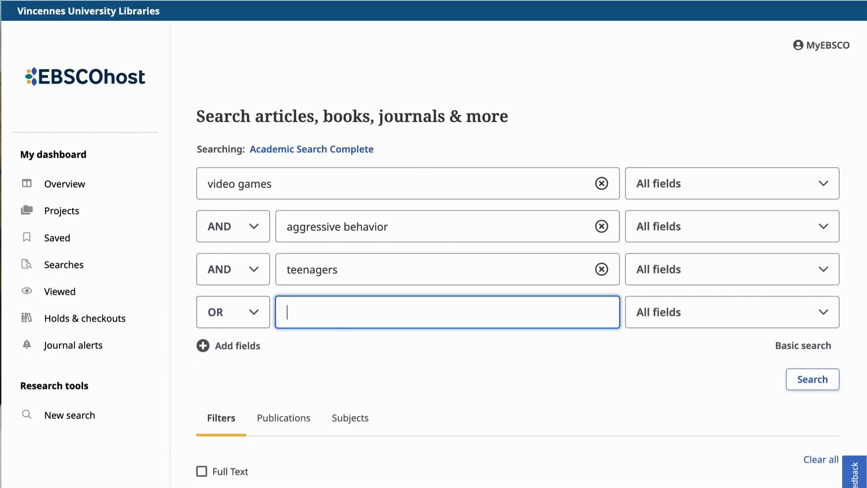
type("adolescents")
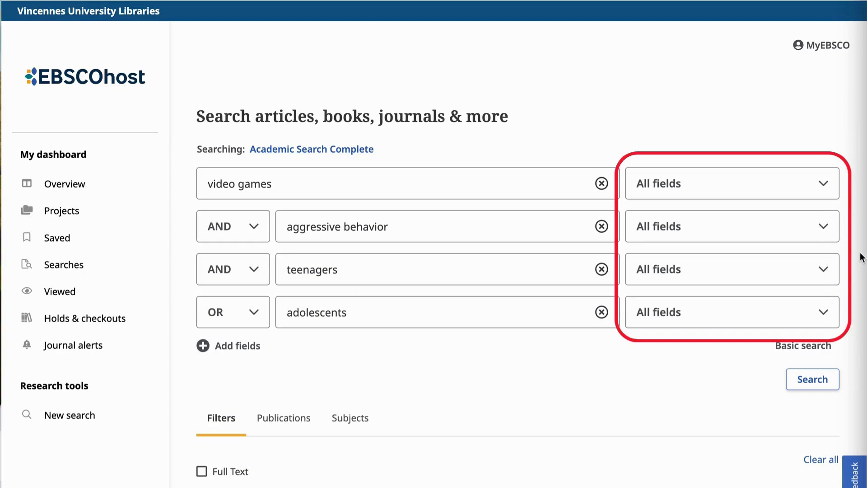
- Show the field-type options beside the video games term and scroll through them
left_click(824, 187)
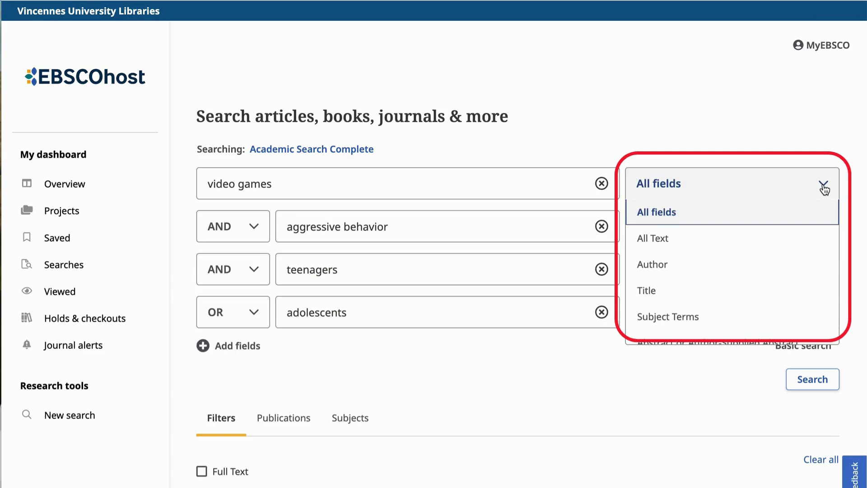
scroll(823, 235, "down", 3)
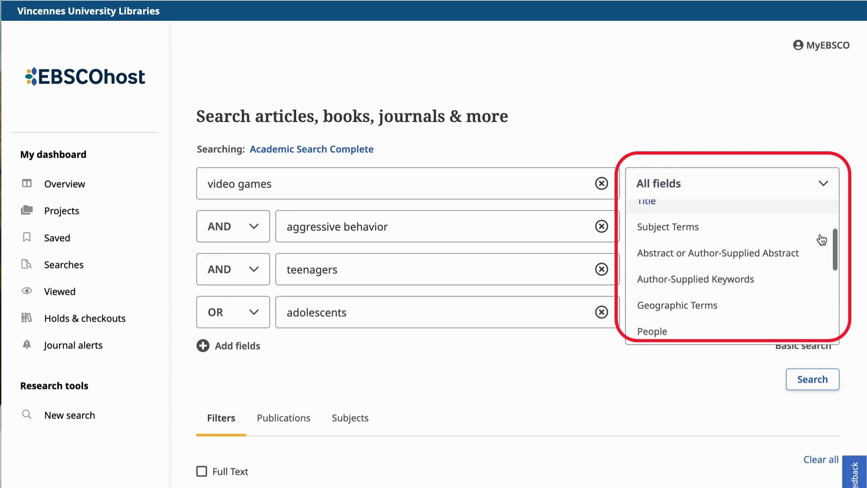
scroll(822, 240, "up", 3)
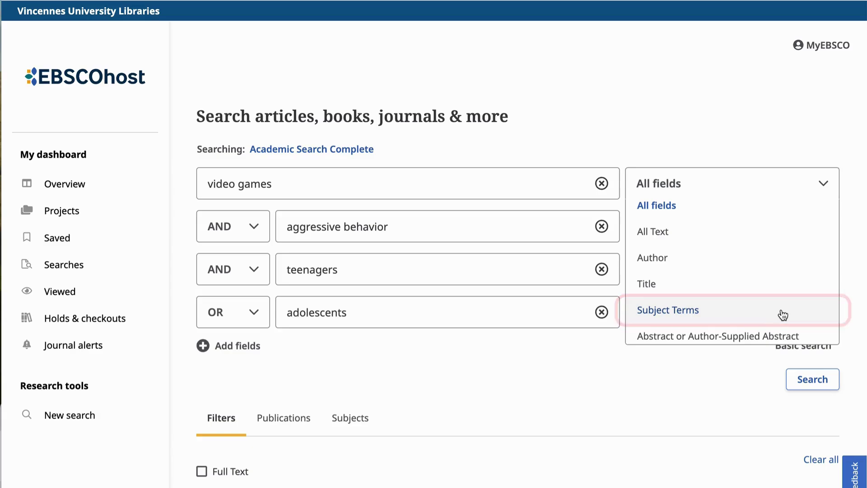
- Search video games, aggressive behavior and adolescents in All Text, and teenagers in Subject Terms
left_click(787, 239)
left_click(791, 240)
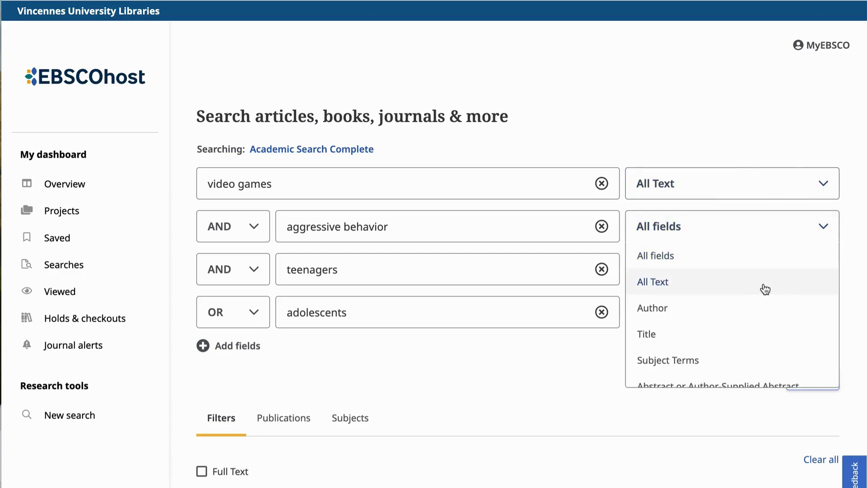
left_click(765, 286)
left_click(776, 280)
left_click(759, 325)
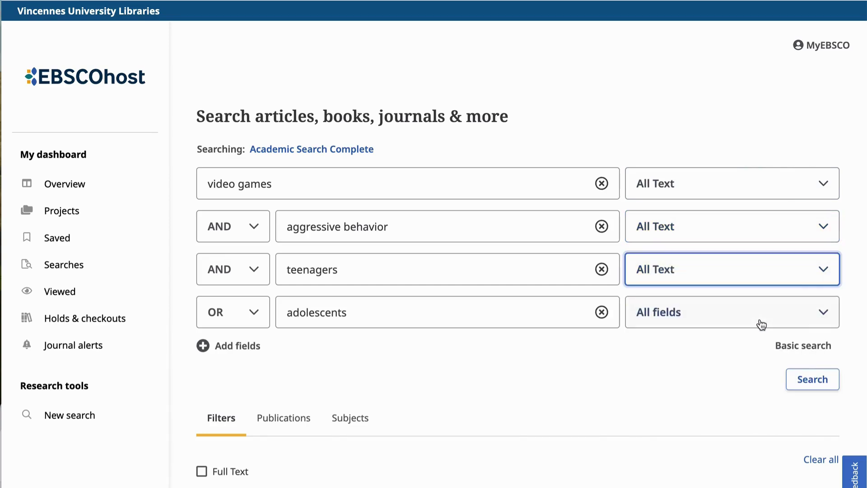
left_click(776, 282)
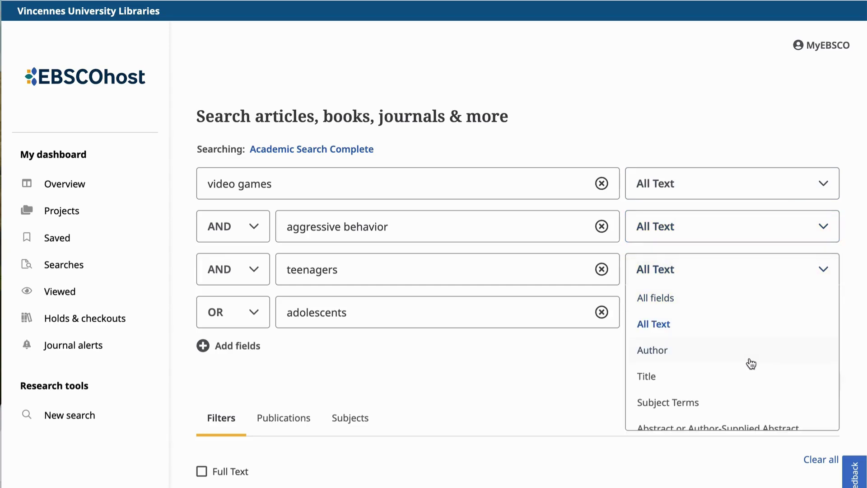
left_click(731, 403)
left_click(752, 322)
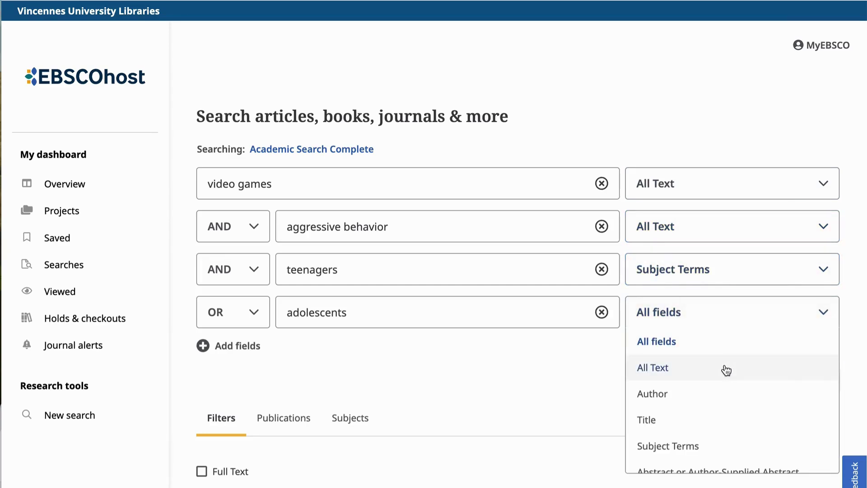
left_click(724, 367)
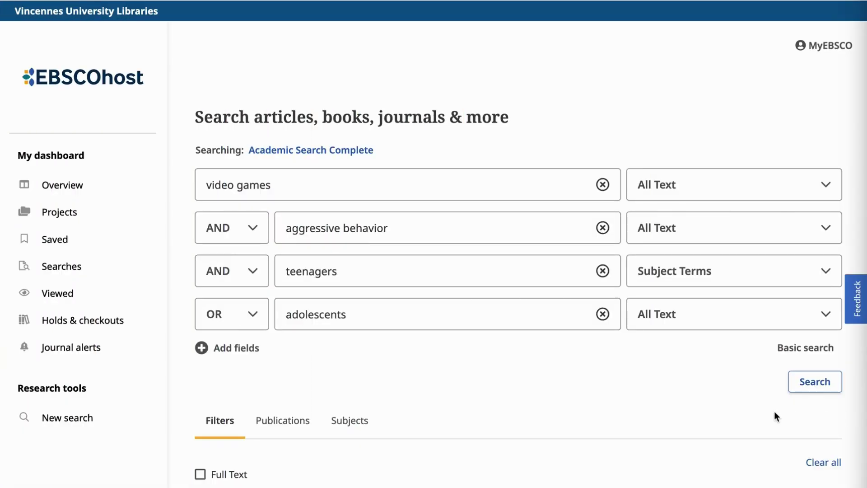
- Tick the Full Text and Peer Reviewed limiters in the Filters section
scroll(774, 412, "down", 5)
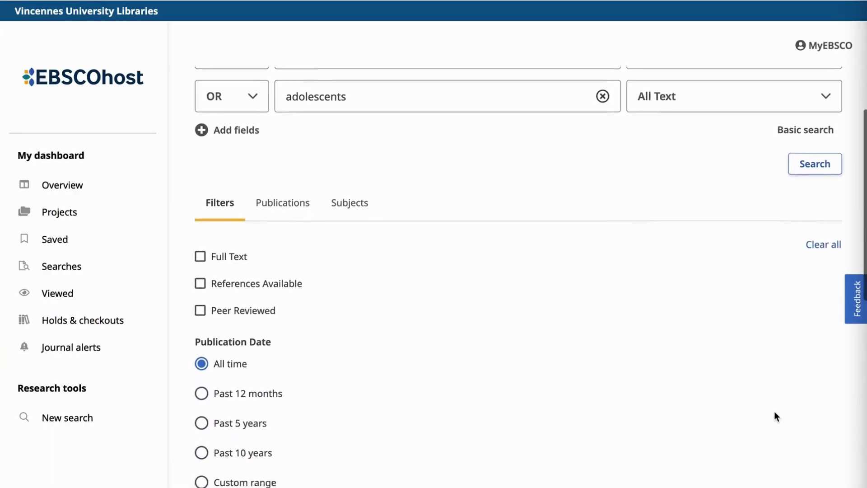
scroll(774, 411, "down", 3)
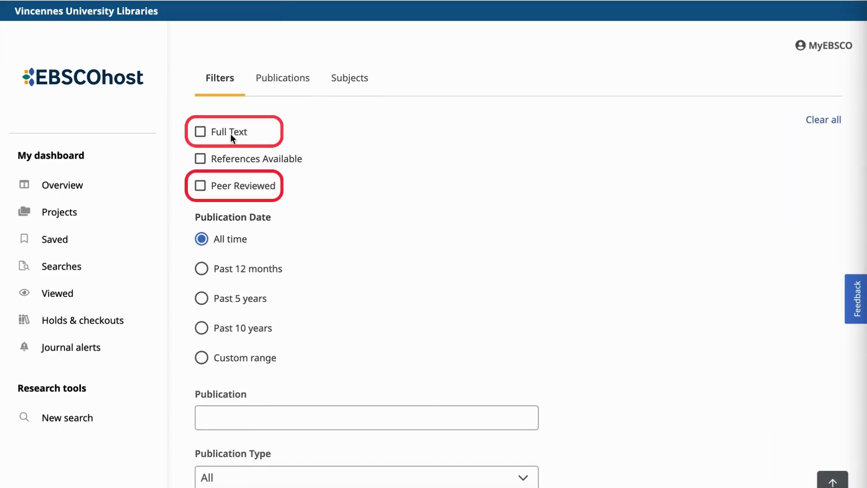
left_click(217, 134)
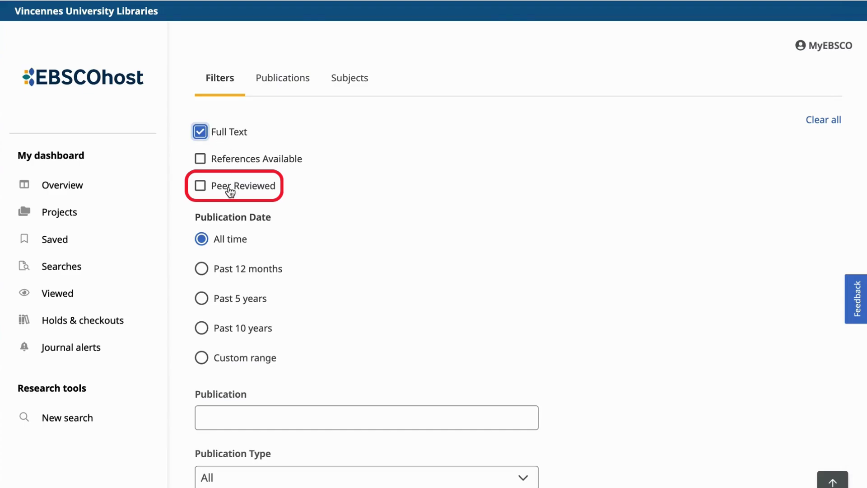
left_click(229, 188)
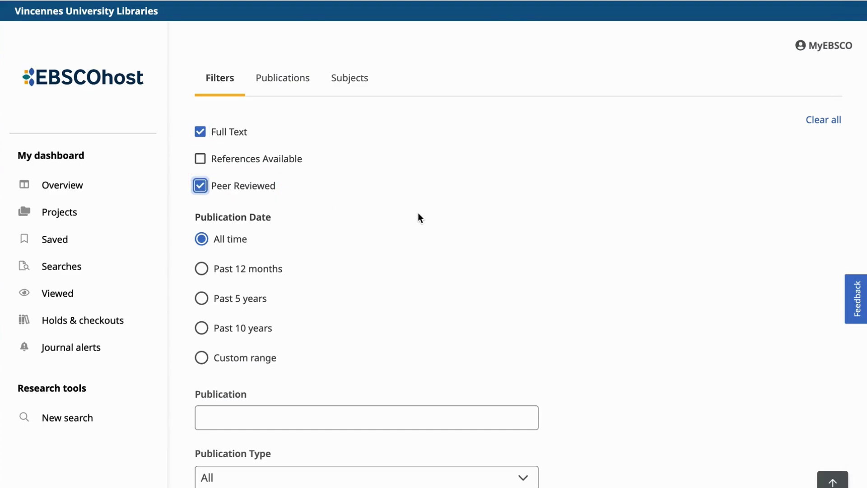
scroll(530, 243, "down", 3)
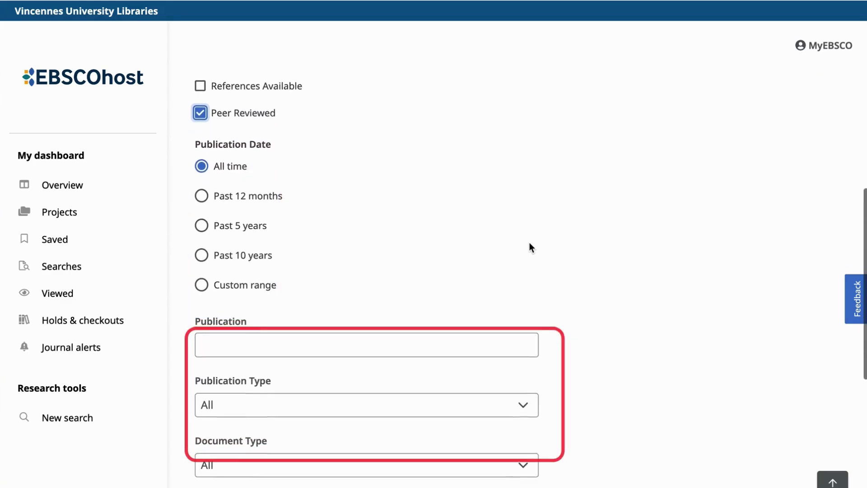
scroll(529, 247, "down", 5)
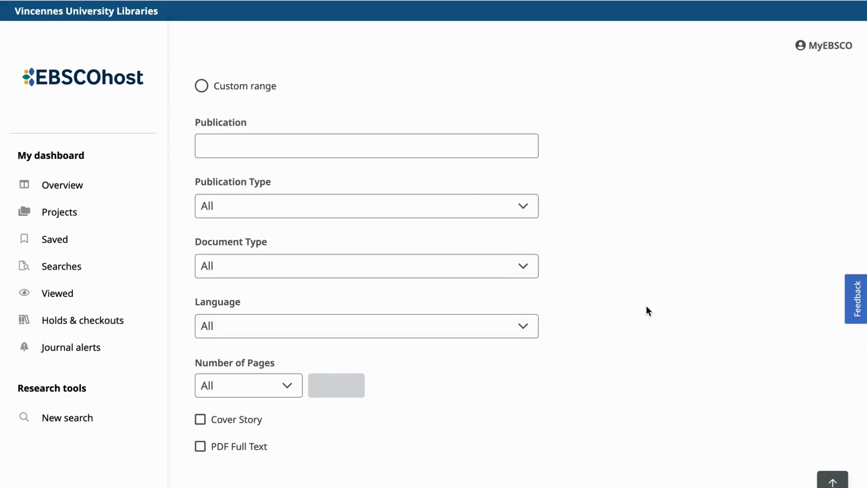
scroll(647, 307, "up", 3)
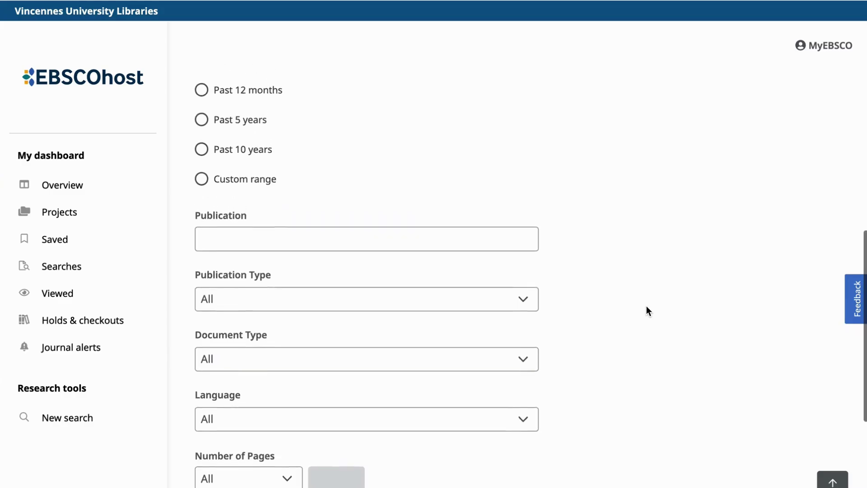
scroll(647, 306, "up", 1)
scroll(647, 307, "up", 1)
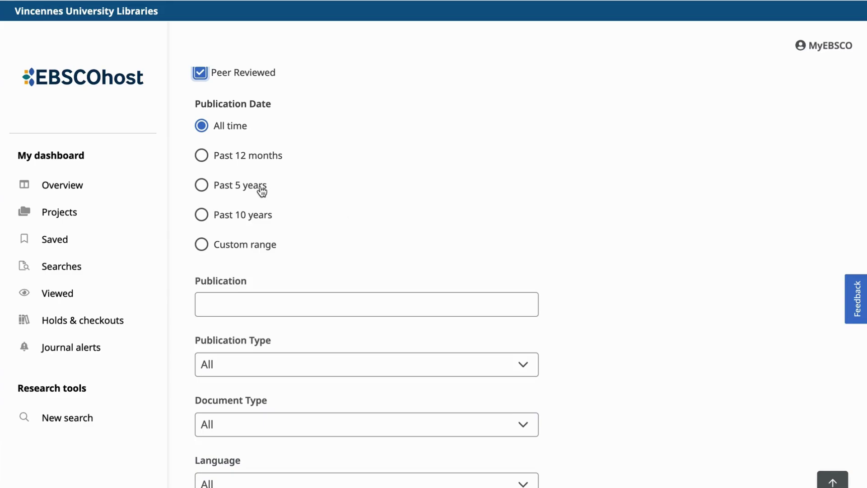
- Limit results to the past 5 years and to English-language articles
left_click(246, 187)
scroll(593, 221, "down", 5)
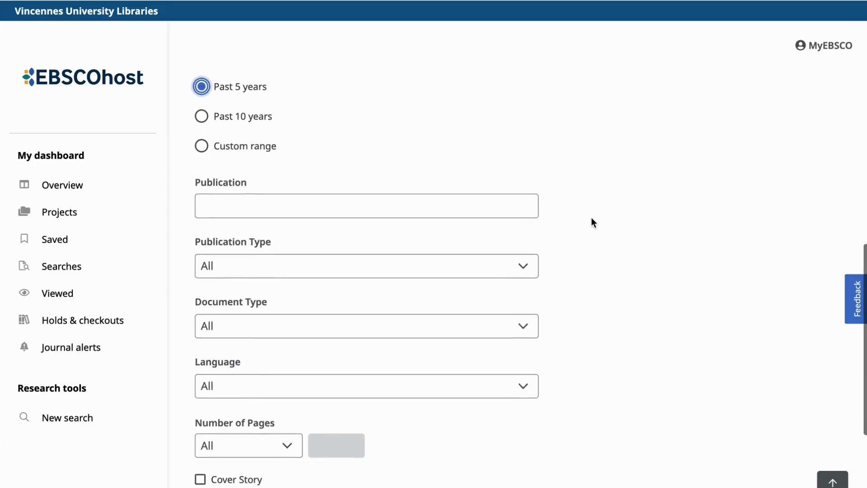
left_click(529, 282)
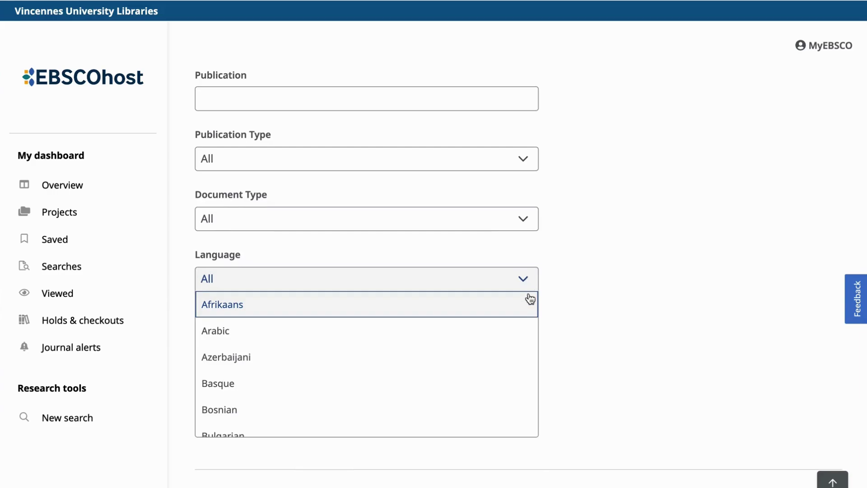
scroll(495, 362, "down", 5)
scroll(497, 363, "down", 3)
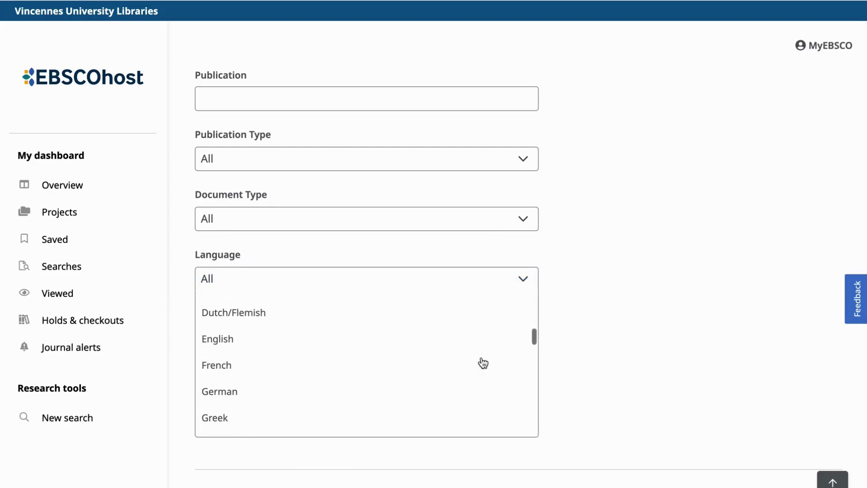
left_click(368, 338)
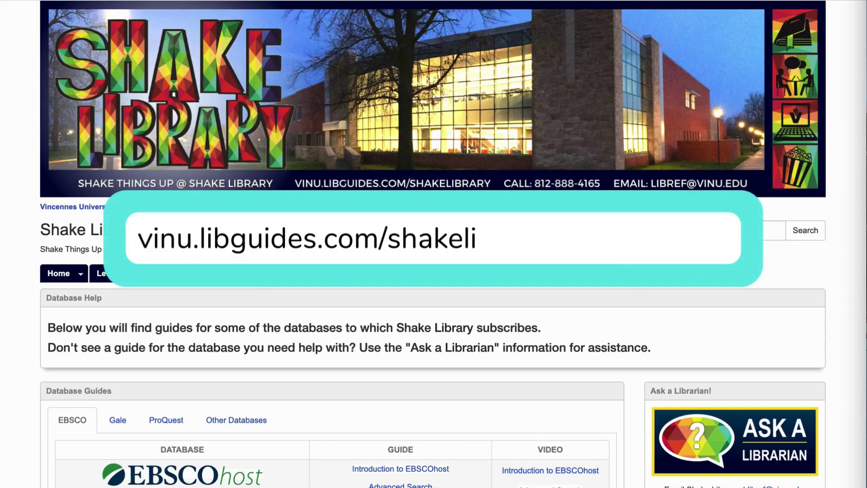
- Go to Module 4: Searching a Database and scroll down to its keyword-search example record
scroll(843, 373, "down", 5)
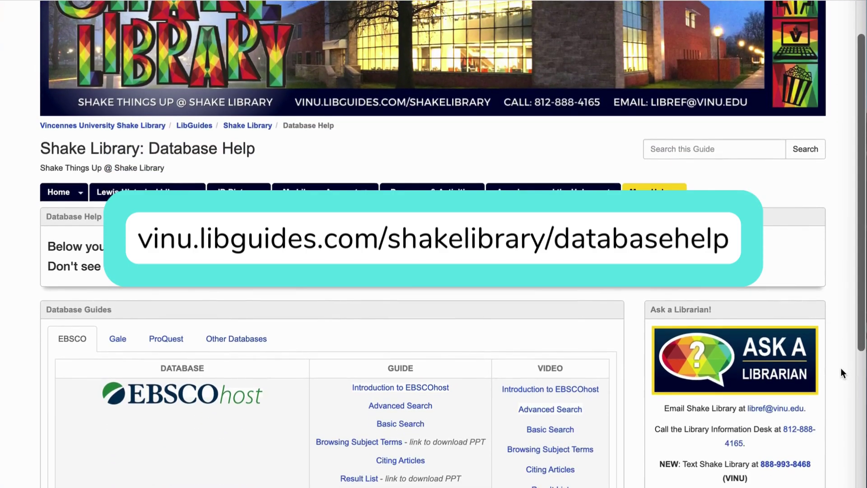
scroll(841, 371, "down", 4)
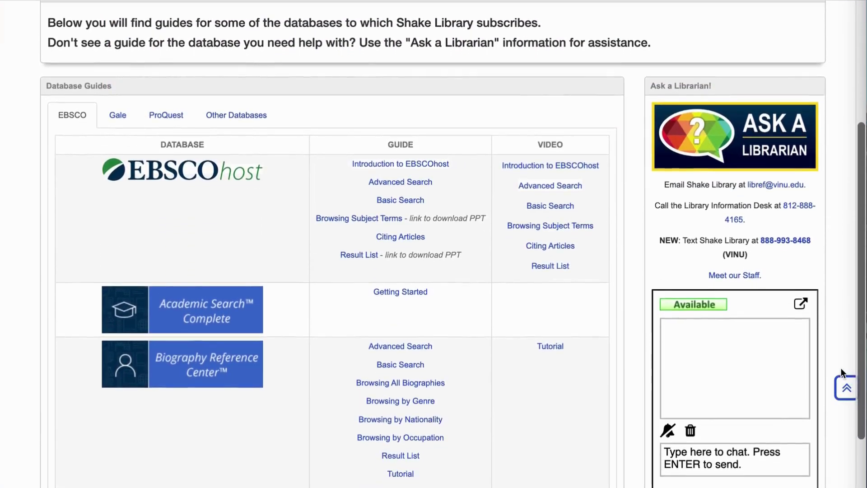
scroll(841, 371, "down", 1)
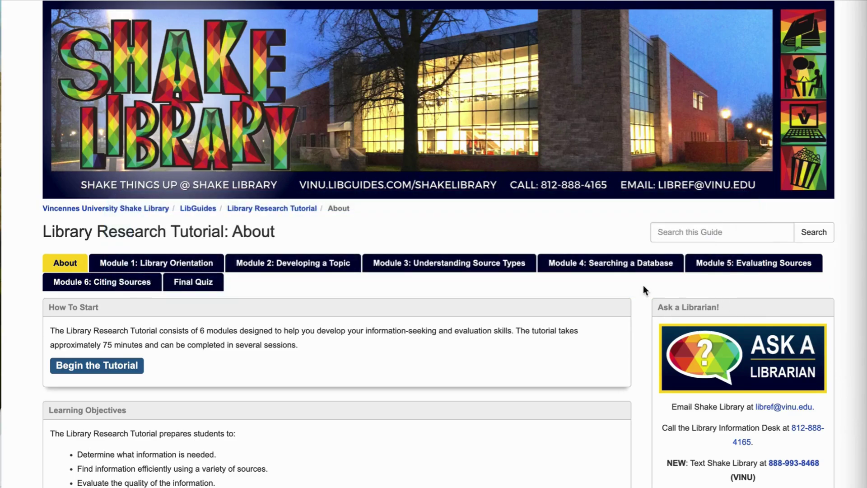
left_click(626, 270)
scroll(626, 271, "down", 2)
scroll(626, 271, "down", 10)
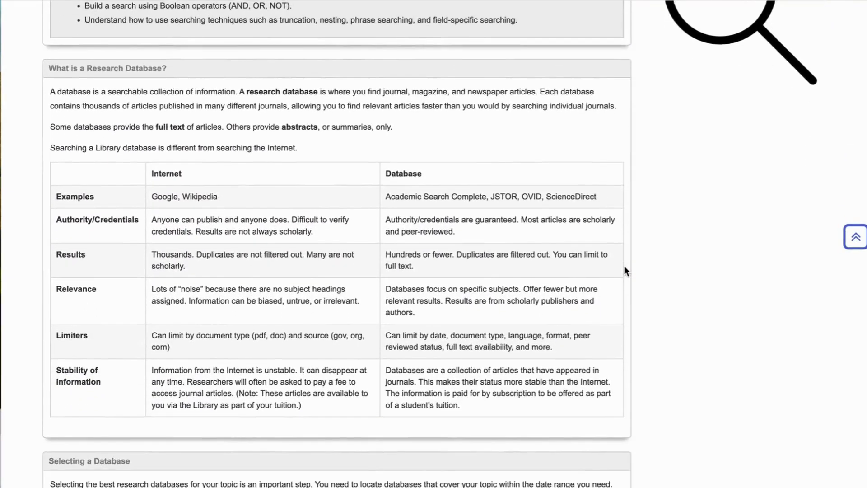
scroll(625, 269, "down", 13)
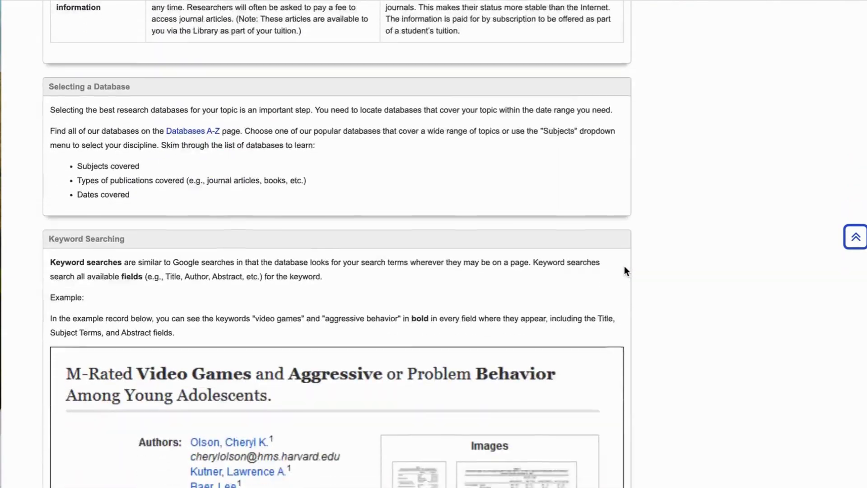
scroll(626, 270, "down", 11)
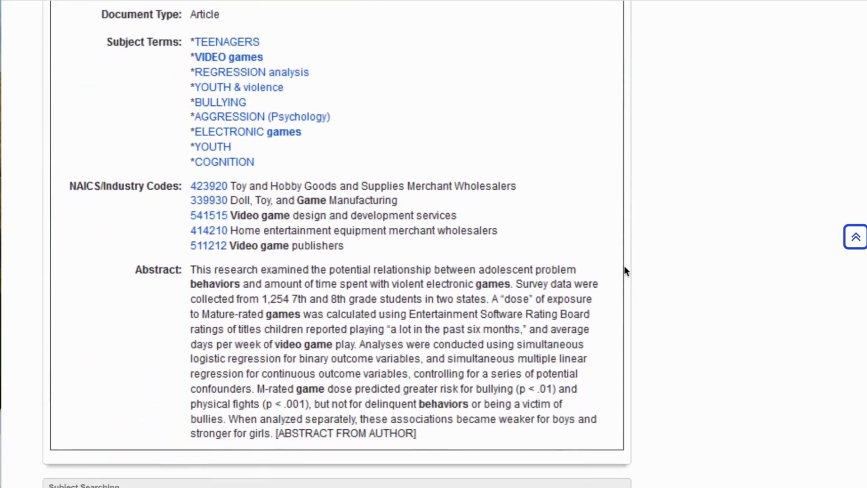